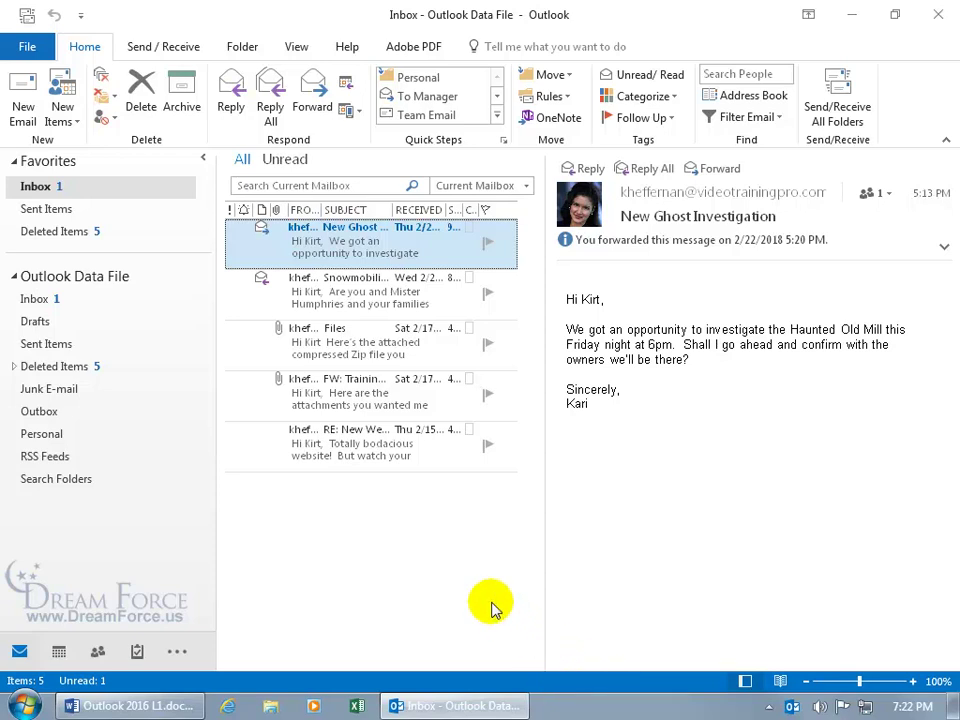
- Start a new email and browse the available address books, then dismiss the address book
left_click(22, 90)
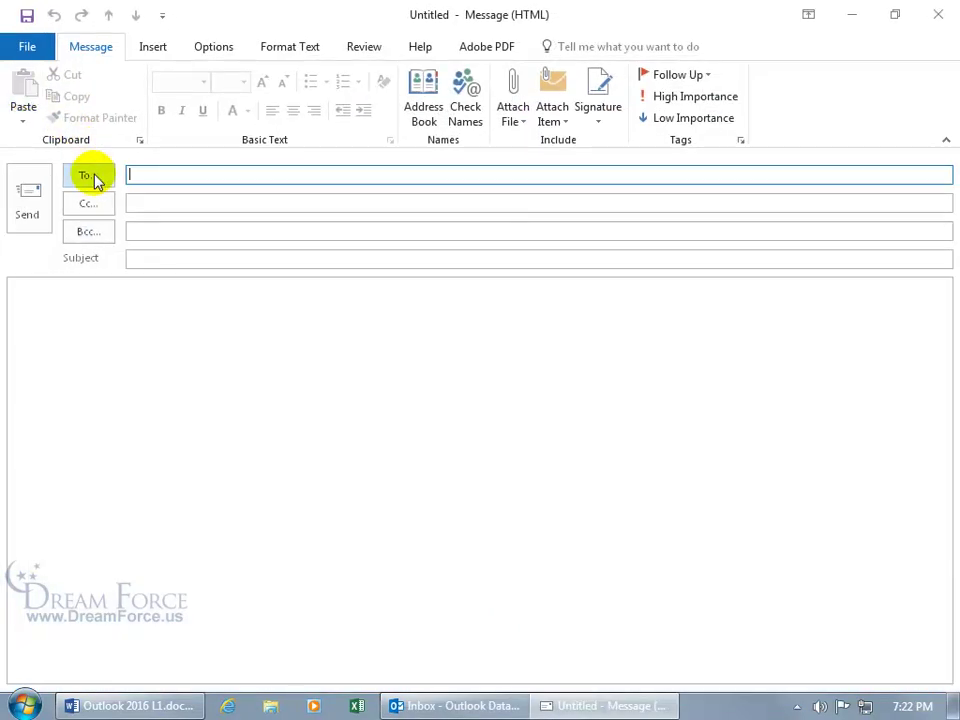
left_click(93, 178)
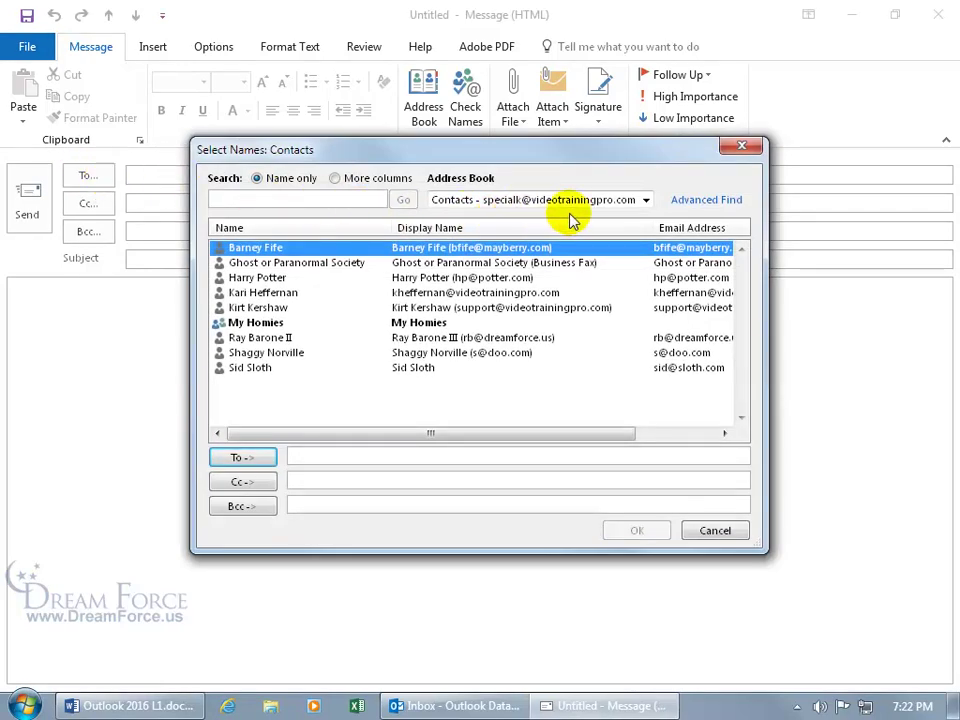
left_click(646, 201)
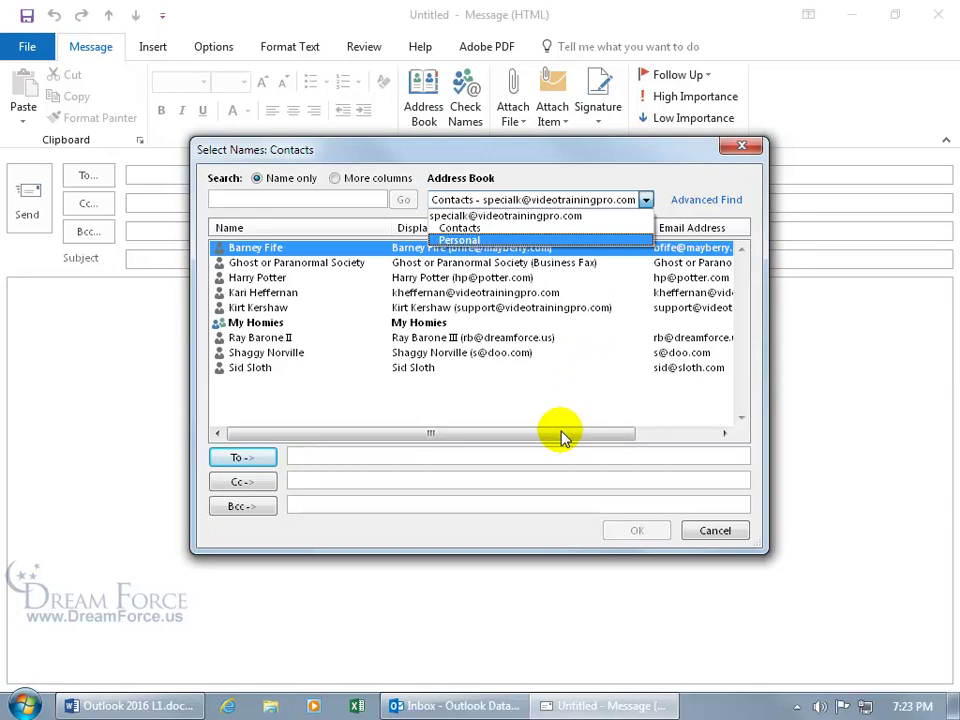
left_click(714, 534)
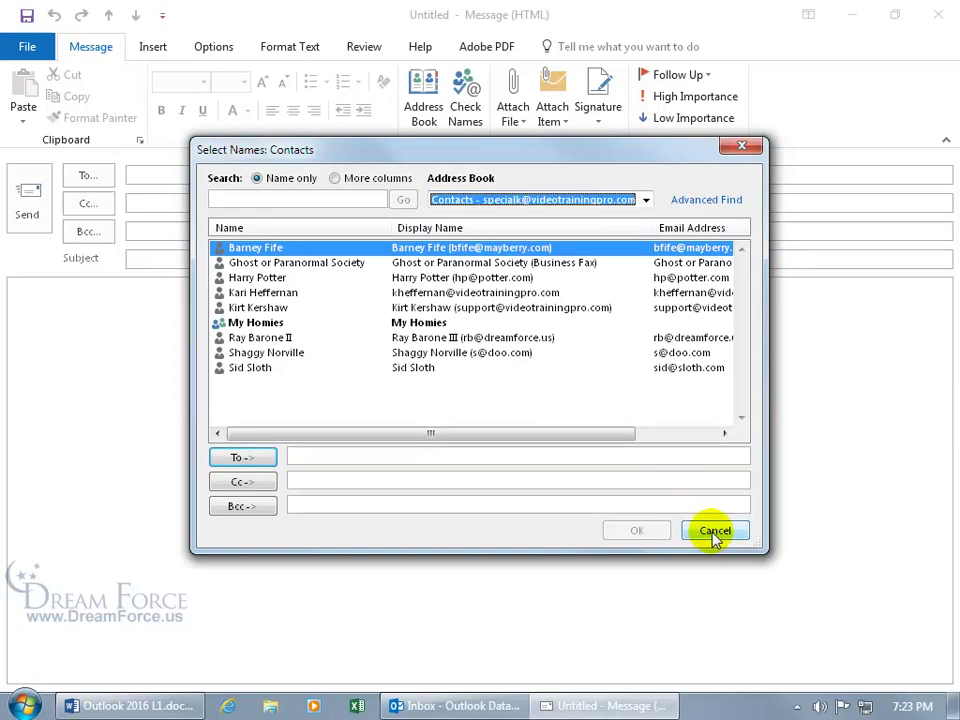
left_click(714, 534)
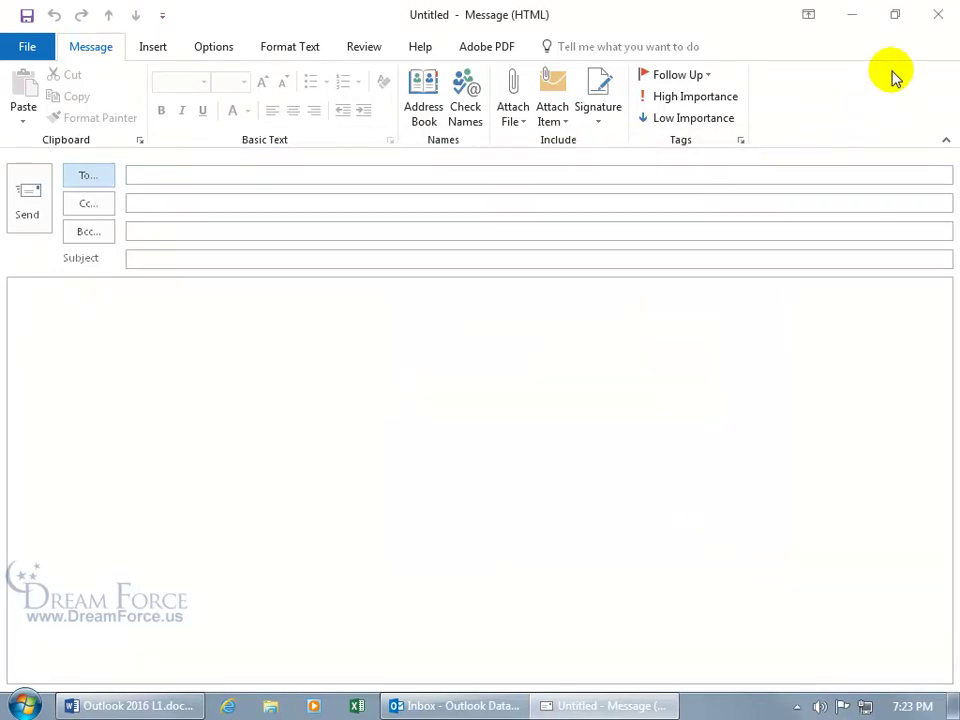
- Close the message and Outlook, relaunch Outlook 2016, and select the Exchange profile
left_click(937, 15)
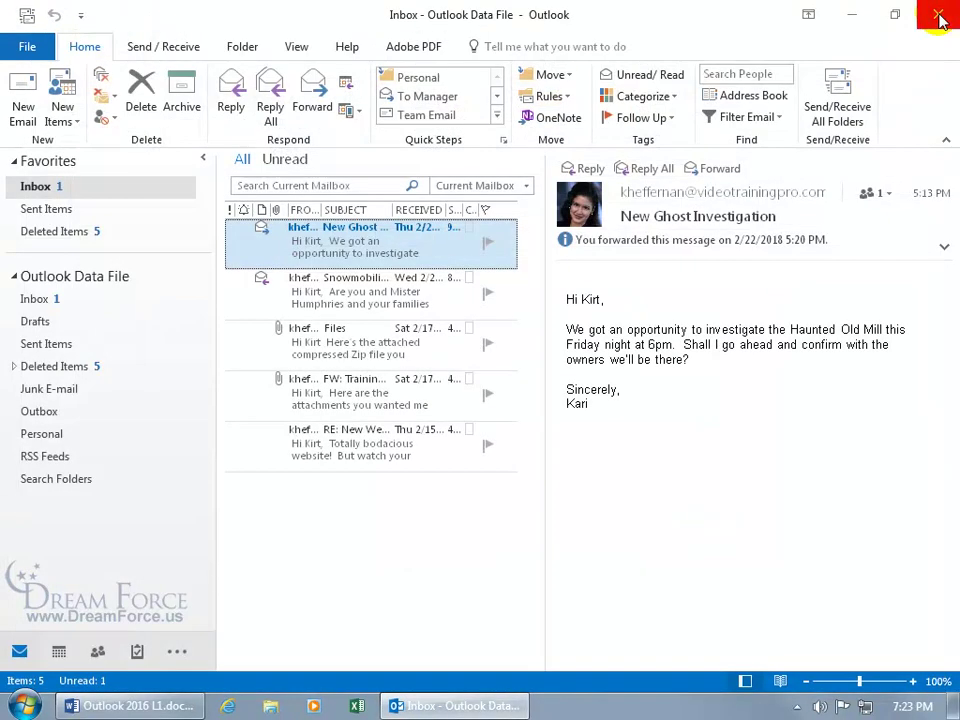
left_click(939, 17)
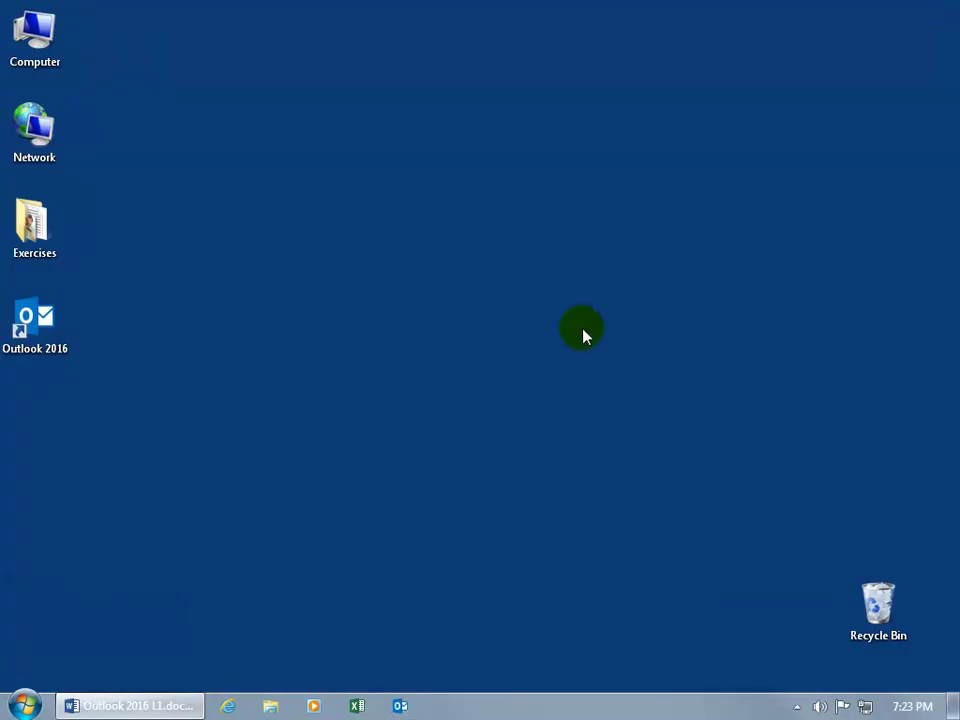
double_click(33, 335)
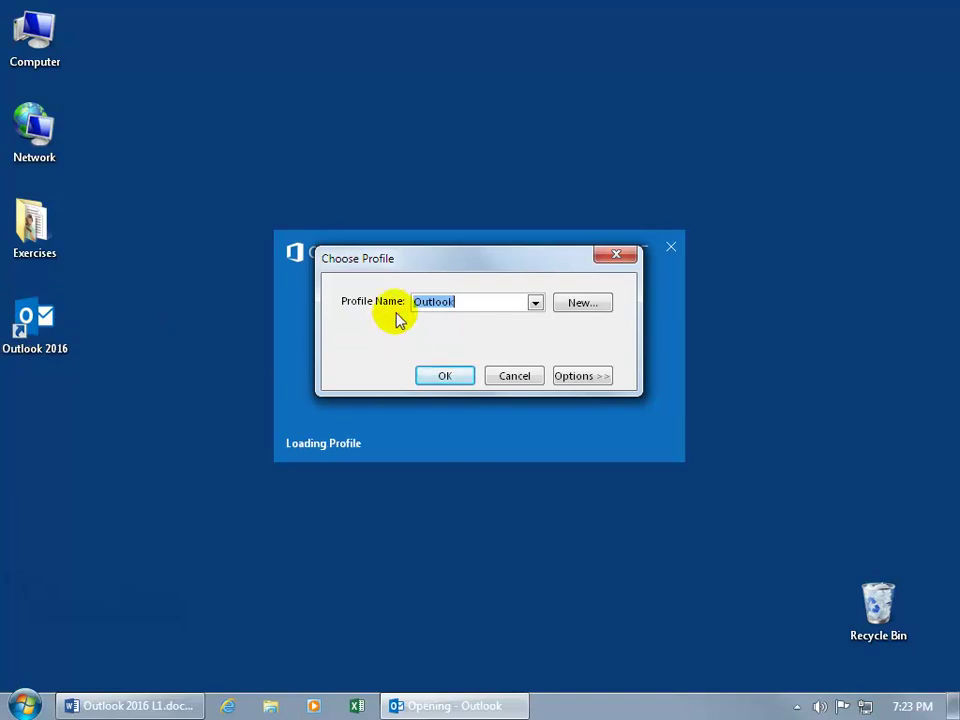
left_click(533, 303)
left_click(489, 319)
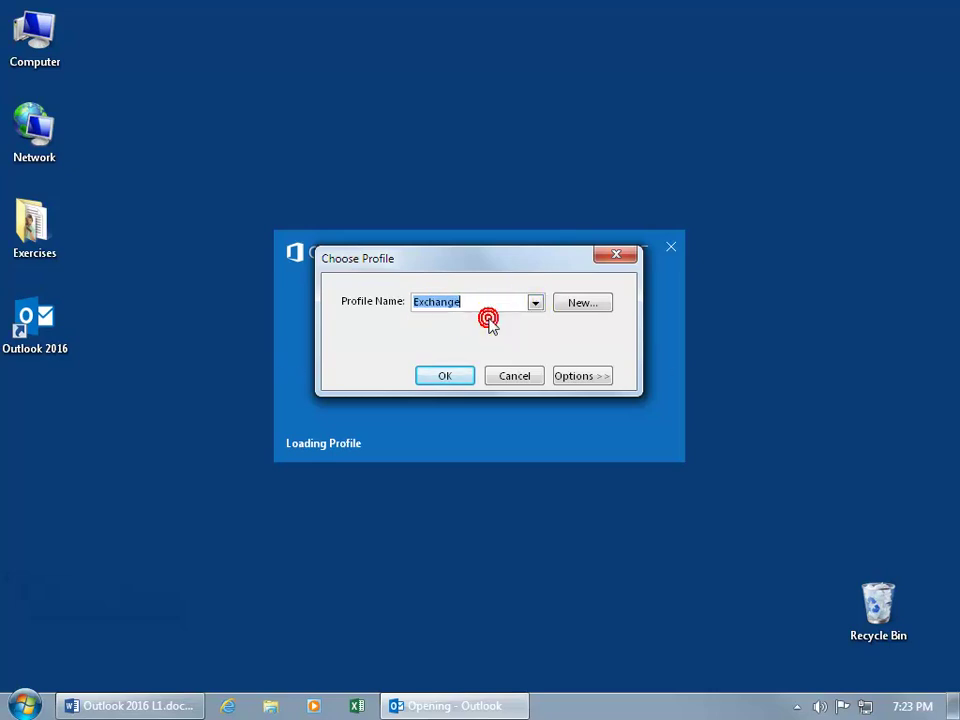
- Confirm the Exchange profile so Outlook loads the empty Exchange Inbox
left_click(446, 377)
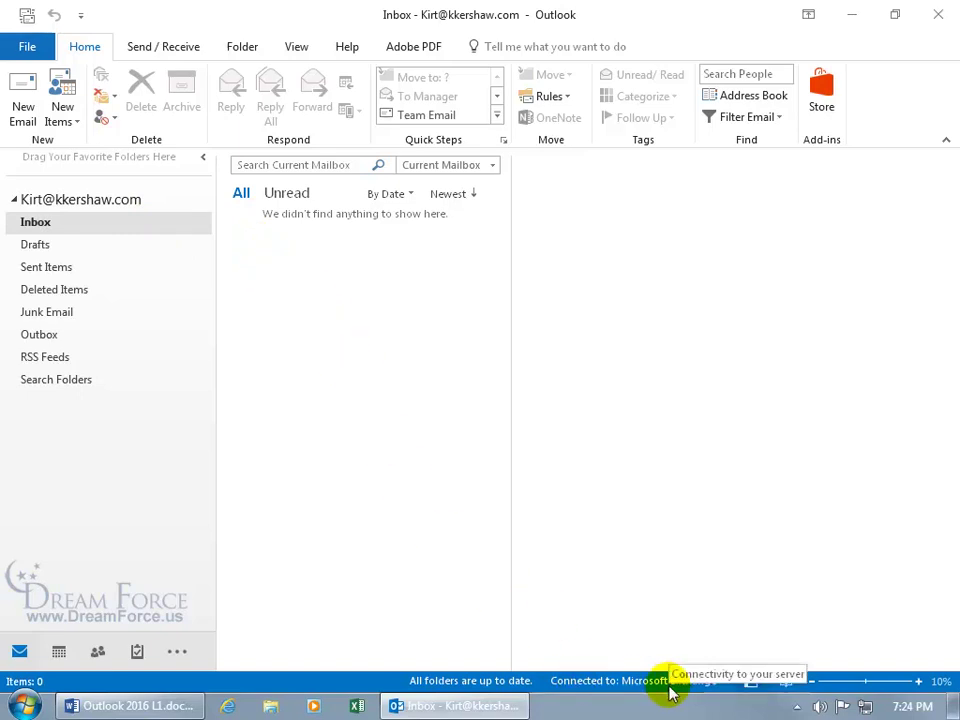
- Create a new email and browse the Global Address List in Select Names
left_click(28, 100)
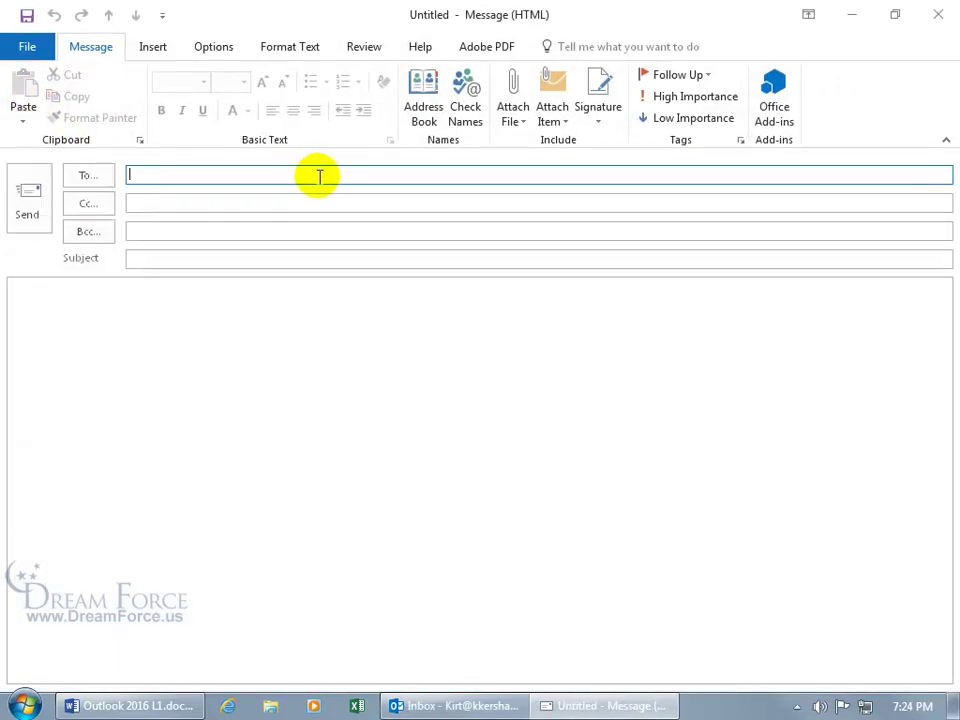
left_click(88, 177)
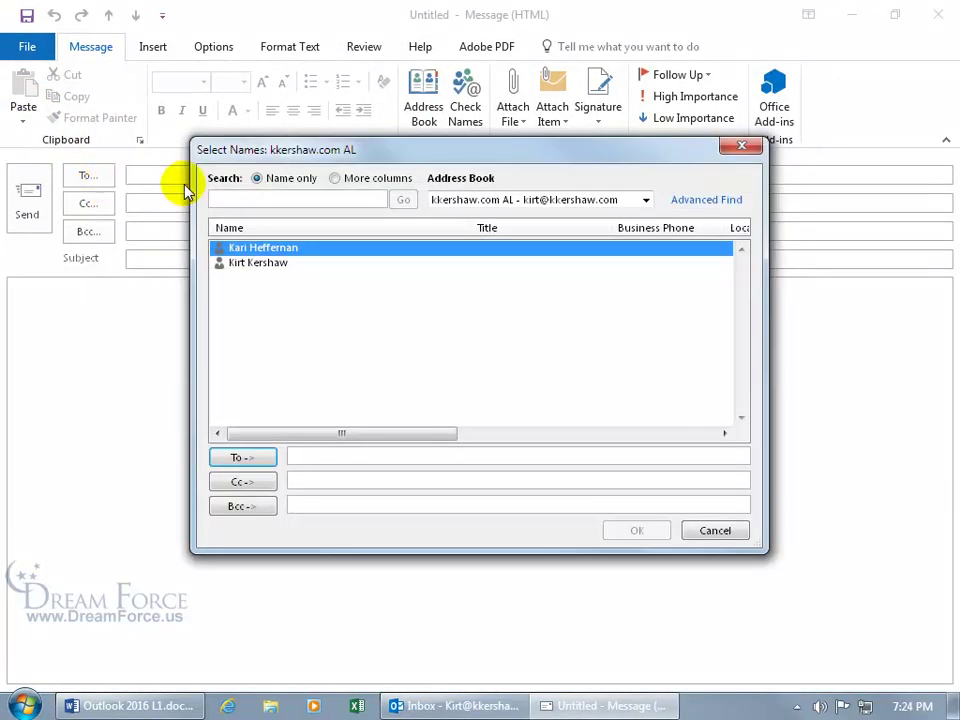
left_click(645, 200)
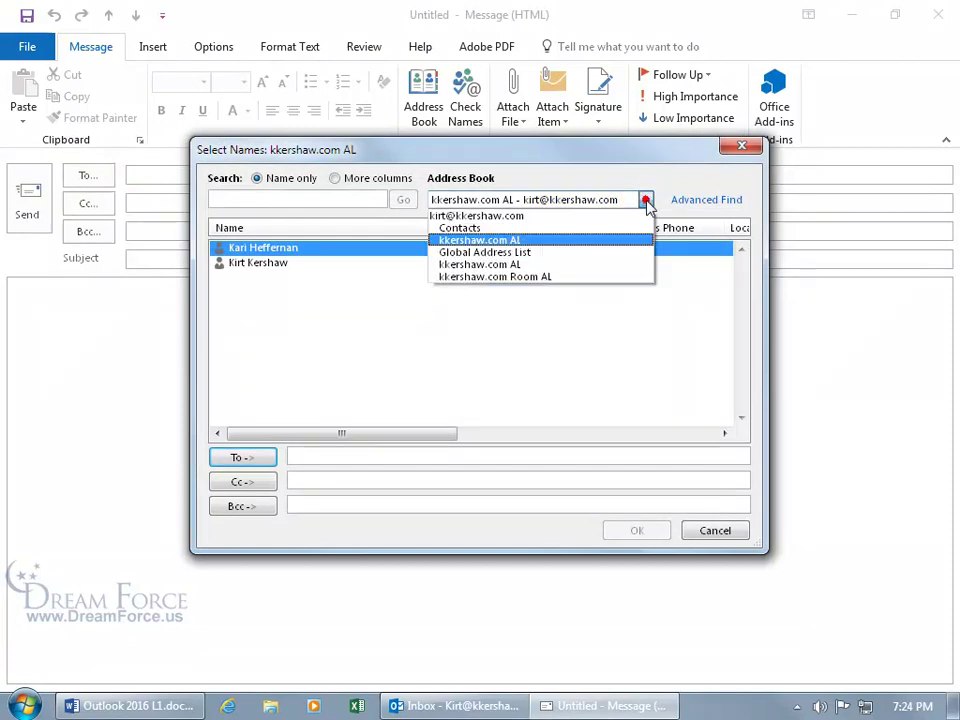
left_click(600, 254)
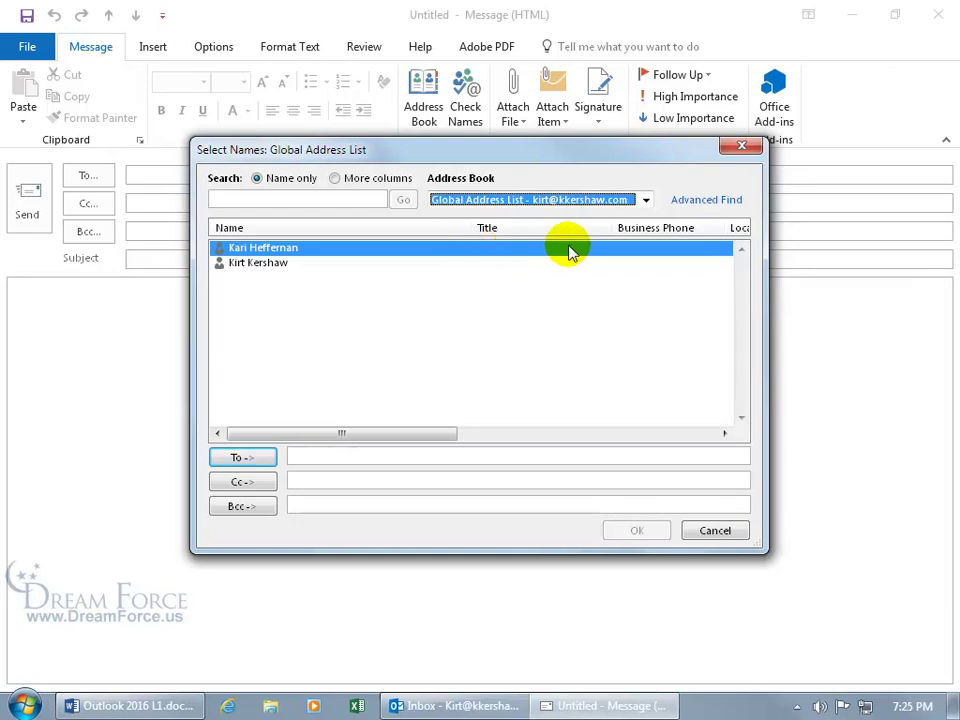
left_click(314, 199)
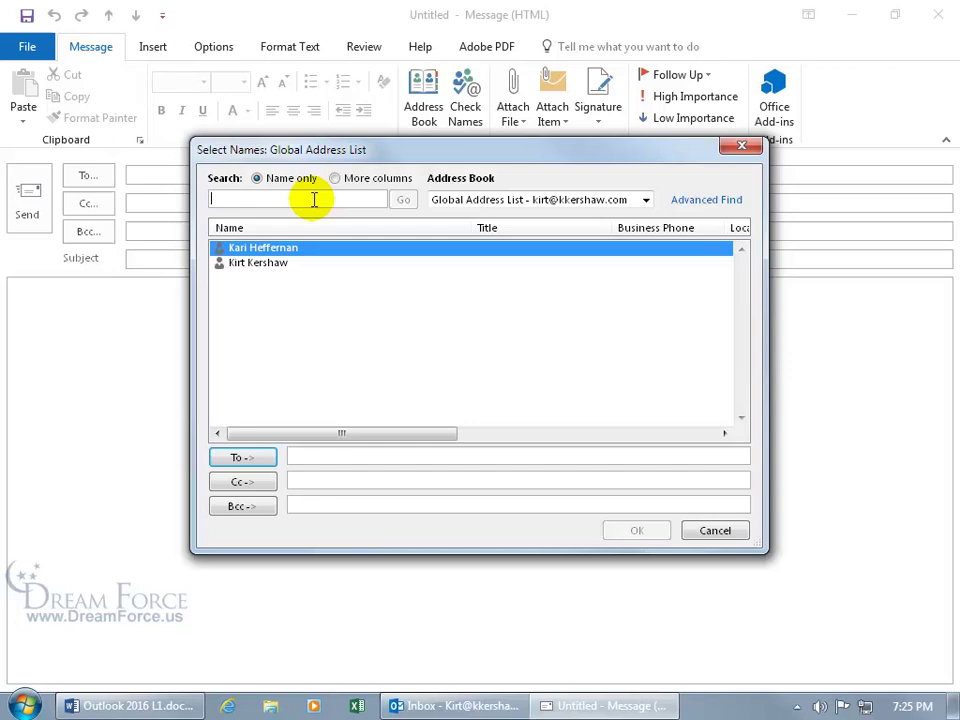
type("ki")
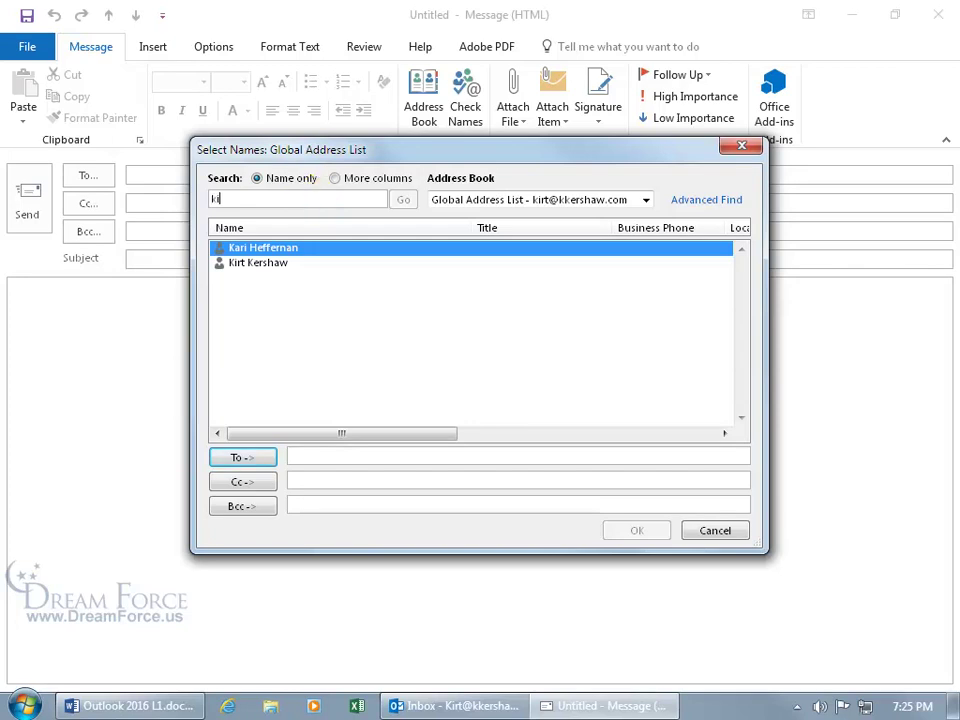
key("Down")
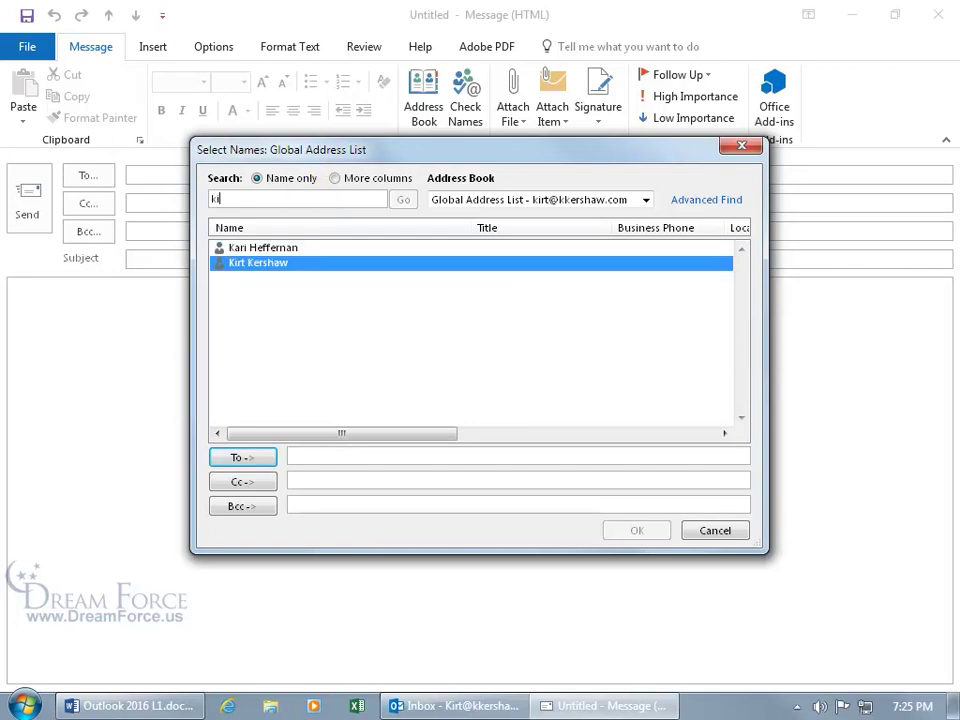
left_click(262, 456)
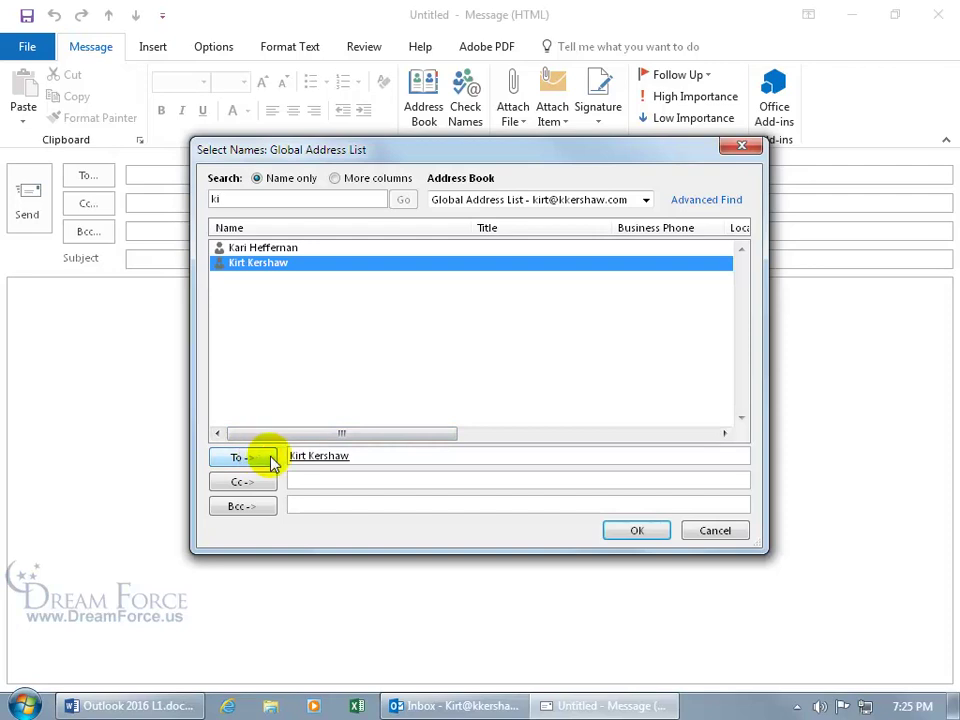
double_click(389, 457)
key("Delete")
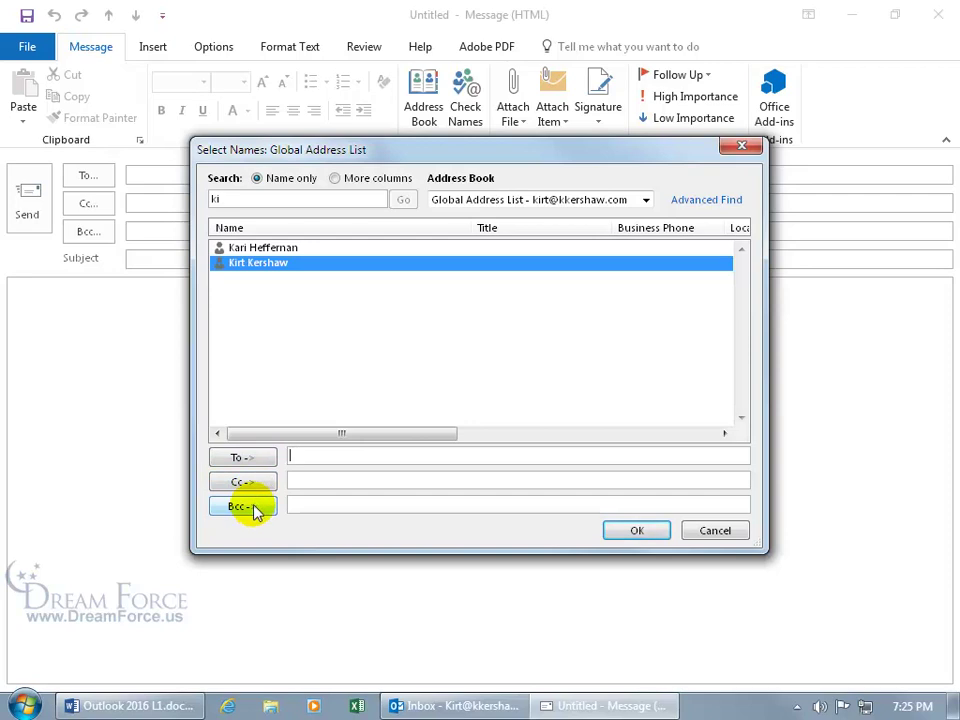
left_click(710, 530)
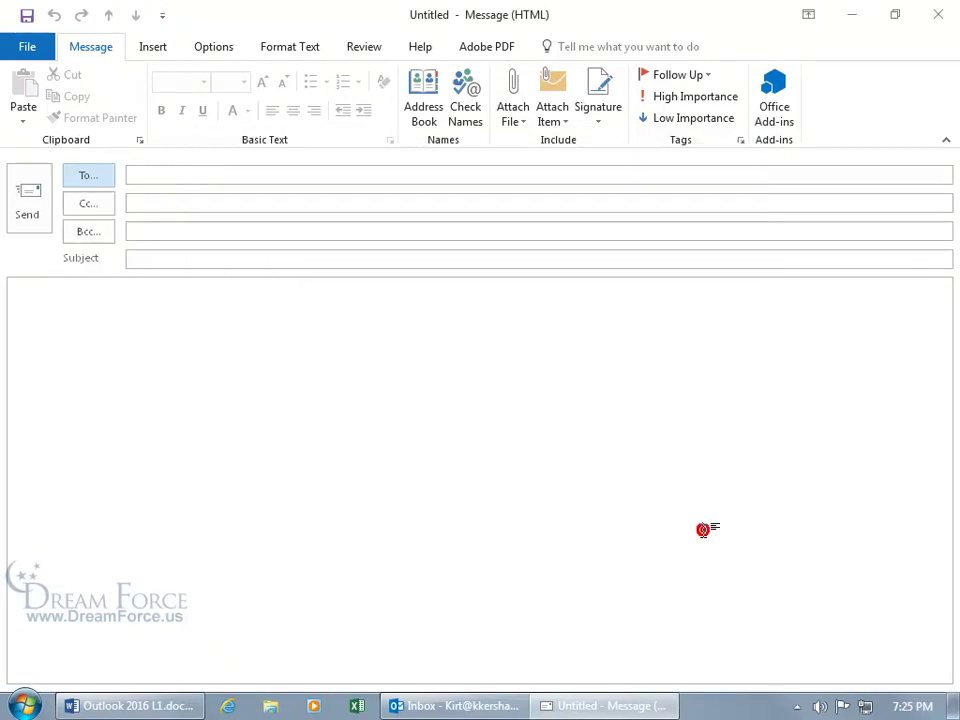
left_click(174, 175)
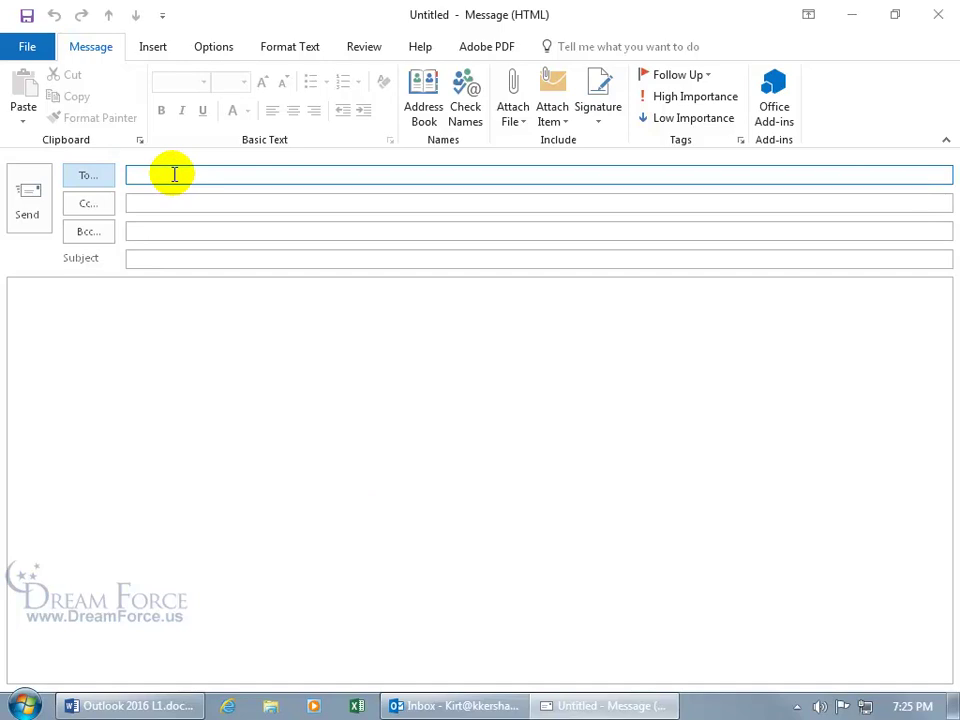
left_click(191, 199)
left_click(191, 178)
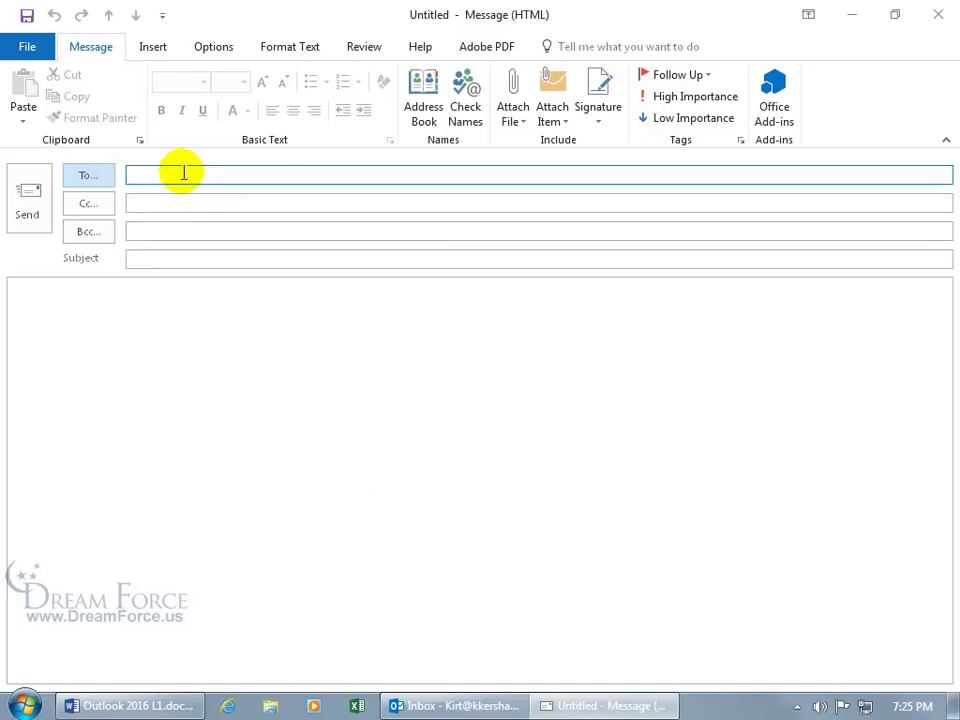
left_click(197, 204)
left_click(208, 233)
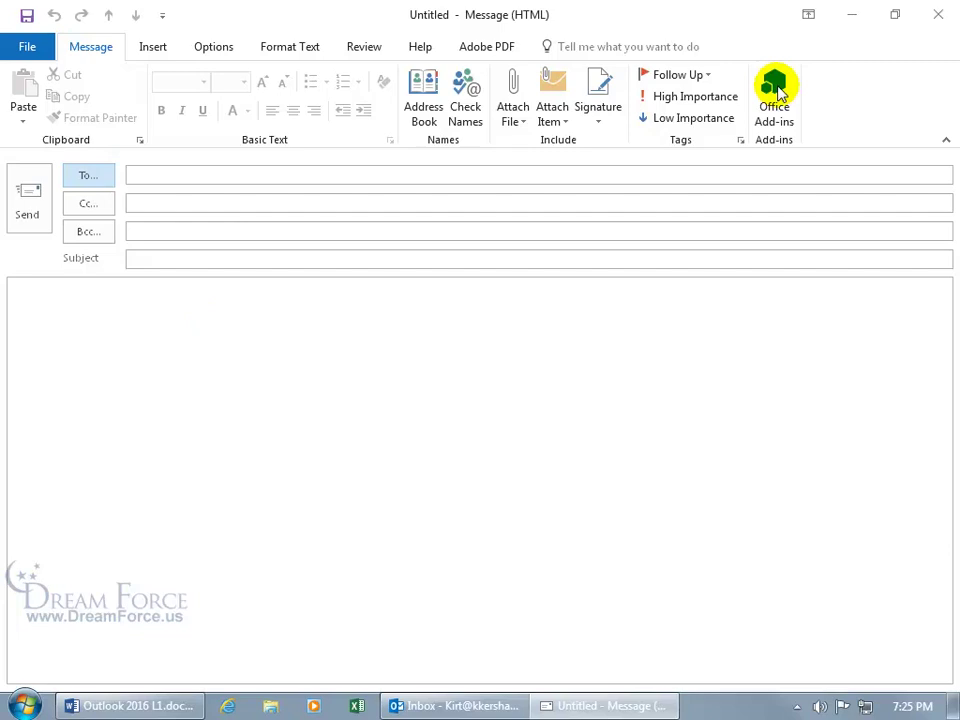
left_click(933, 15)
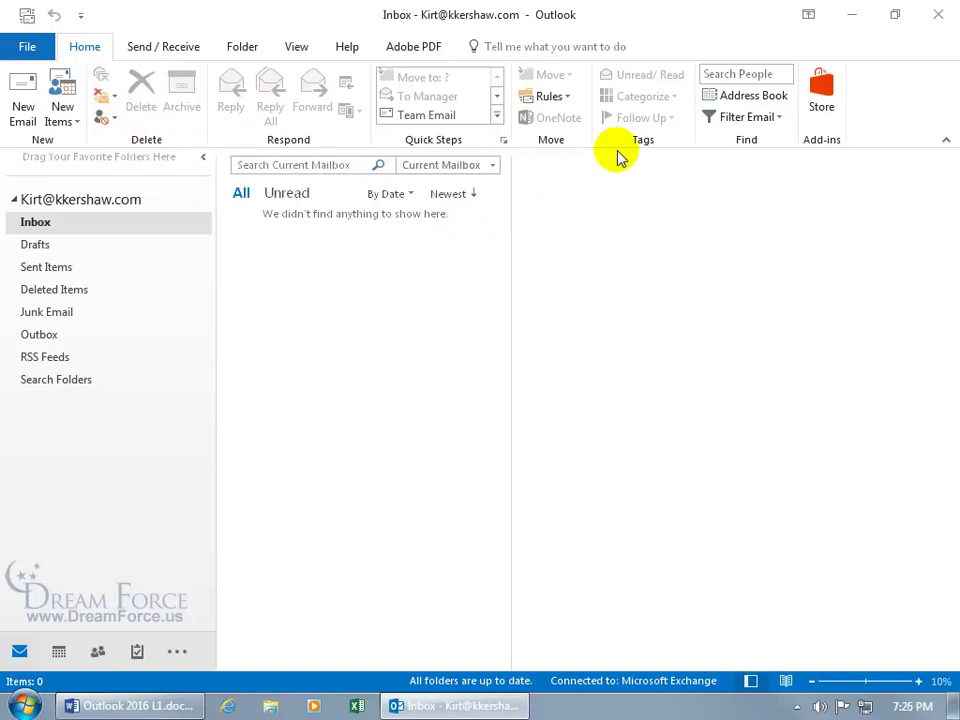
- Open the Address Book on the Global Address List
left_click(752, 97)
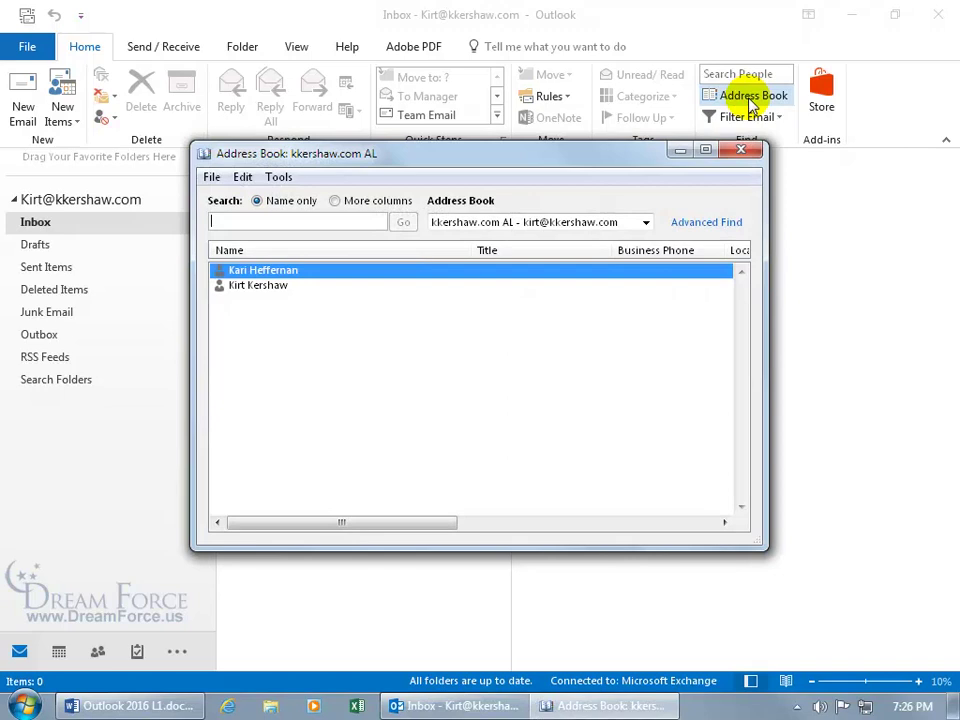
left_click(646, 225)
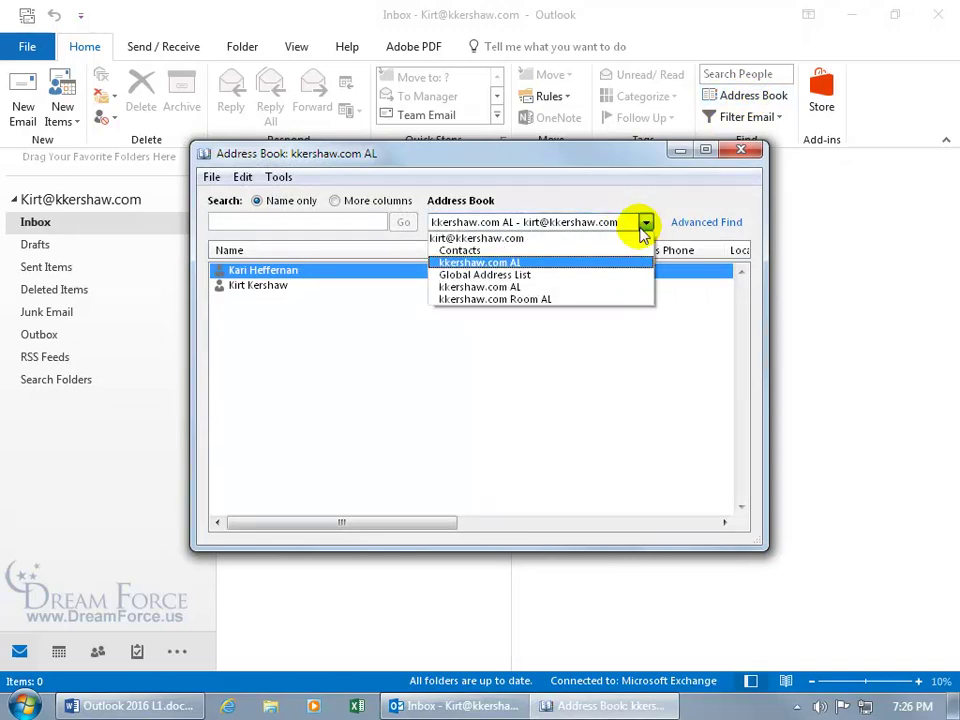
left_click(598, 274)
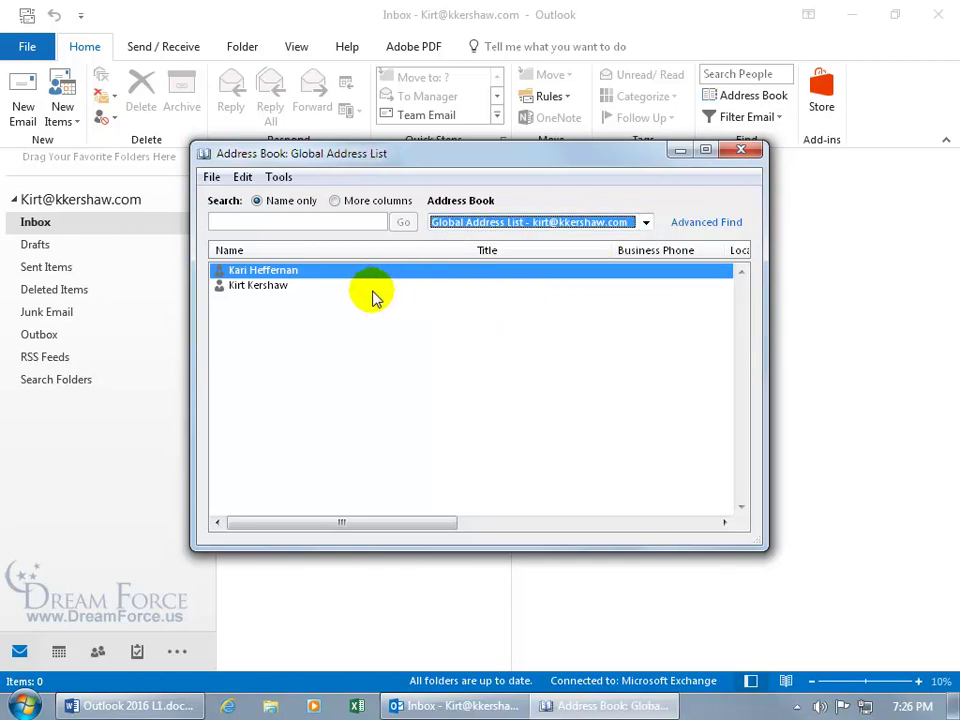
- Open the first person's properties and review the organization, phone, membership and e-mail tabs
double_click(284, 271)
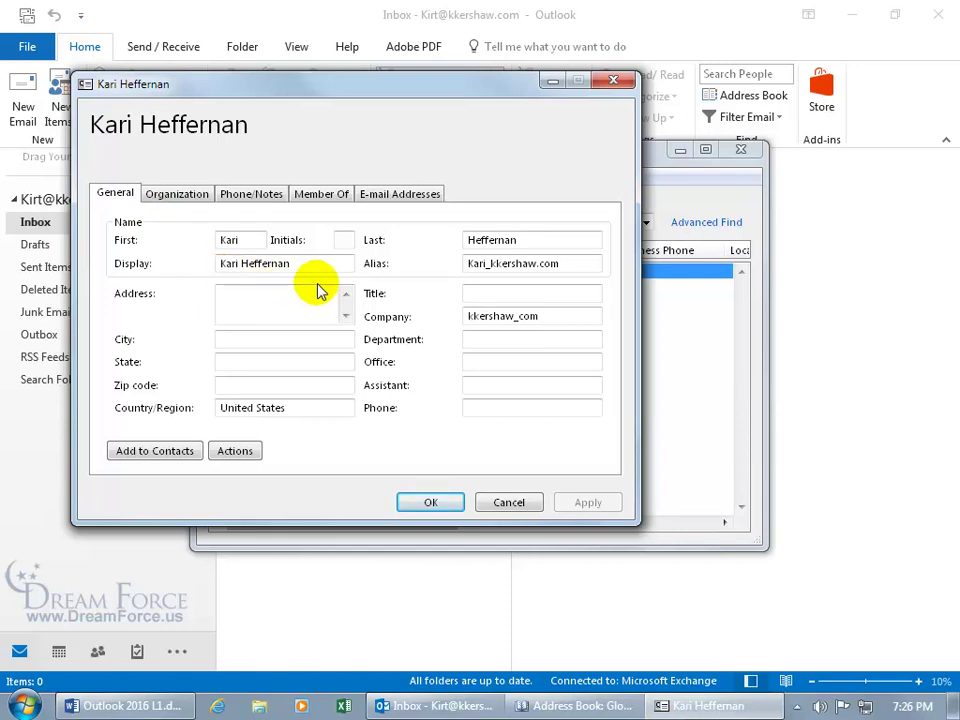
left_click(178, 196)
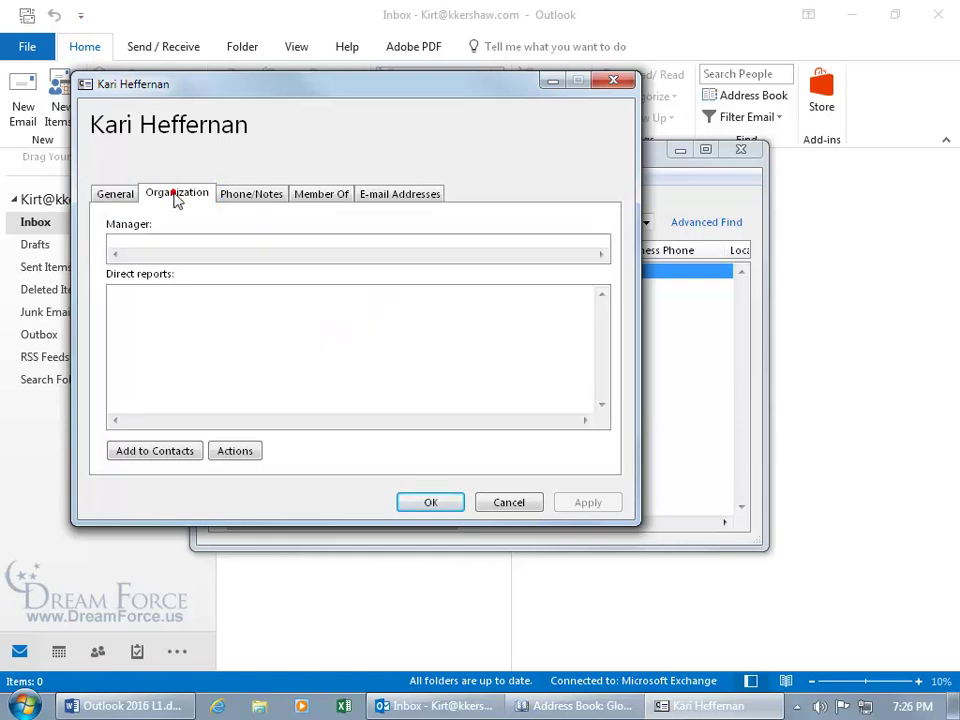
left_click(255, 194)
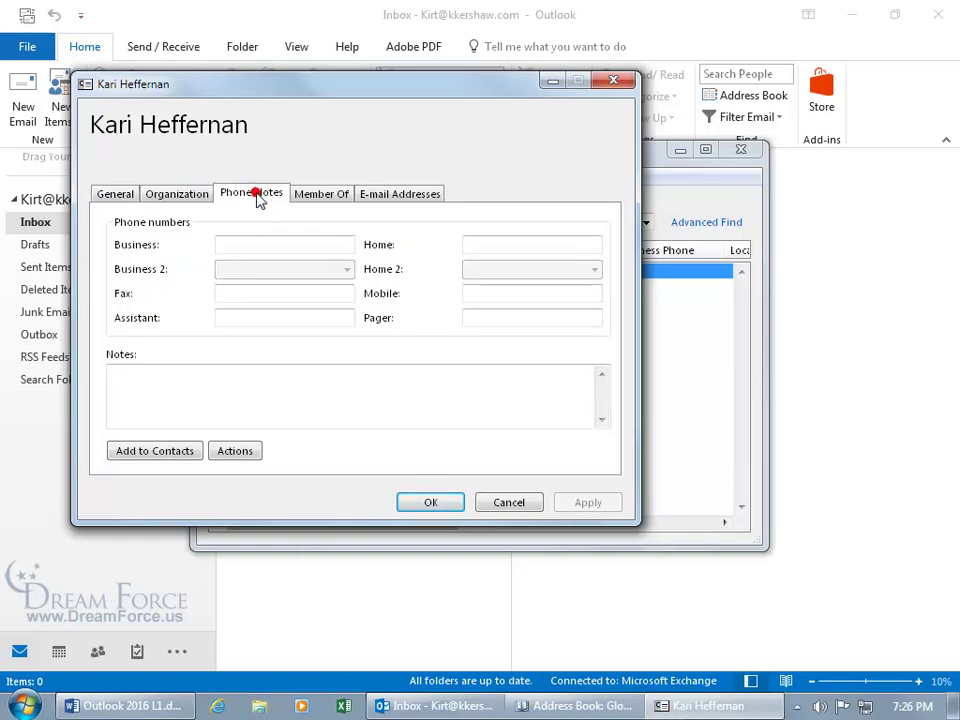
left_click(333, 195)
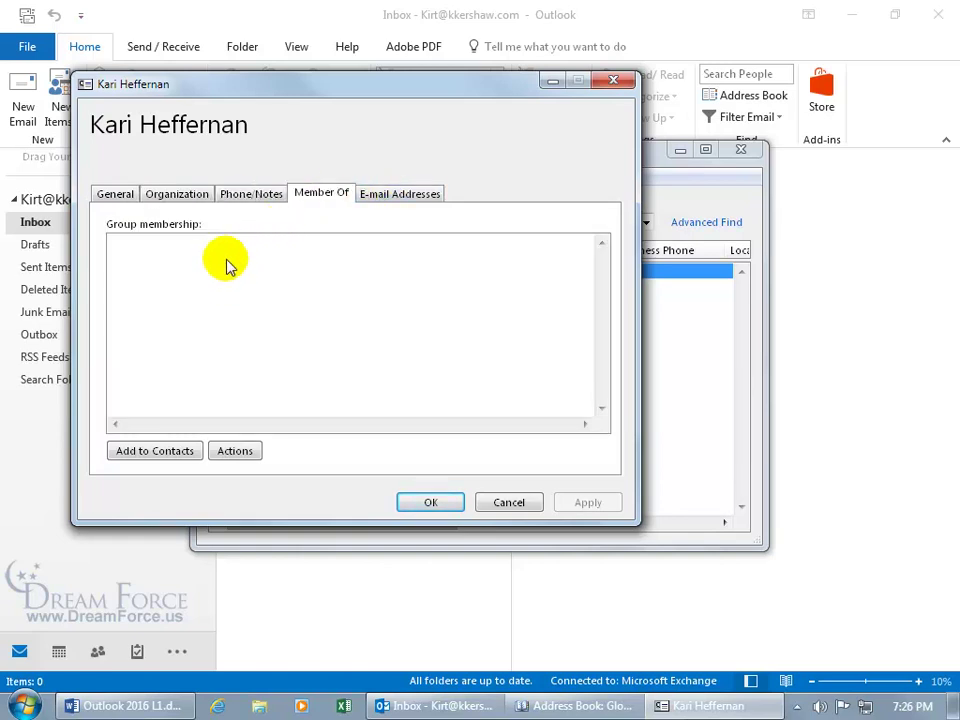
left_click(390, 196)
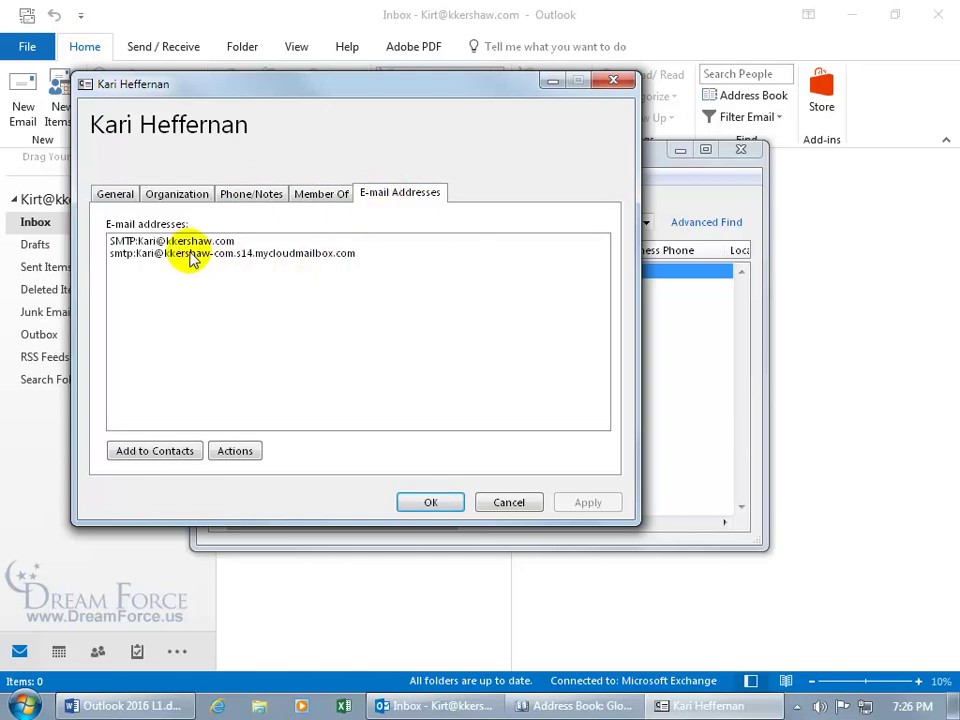
left_click(118, 195)
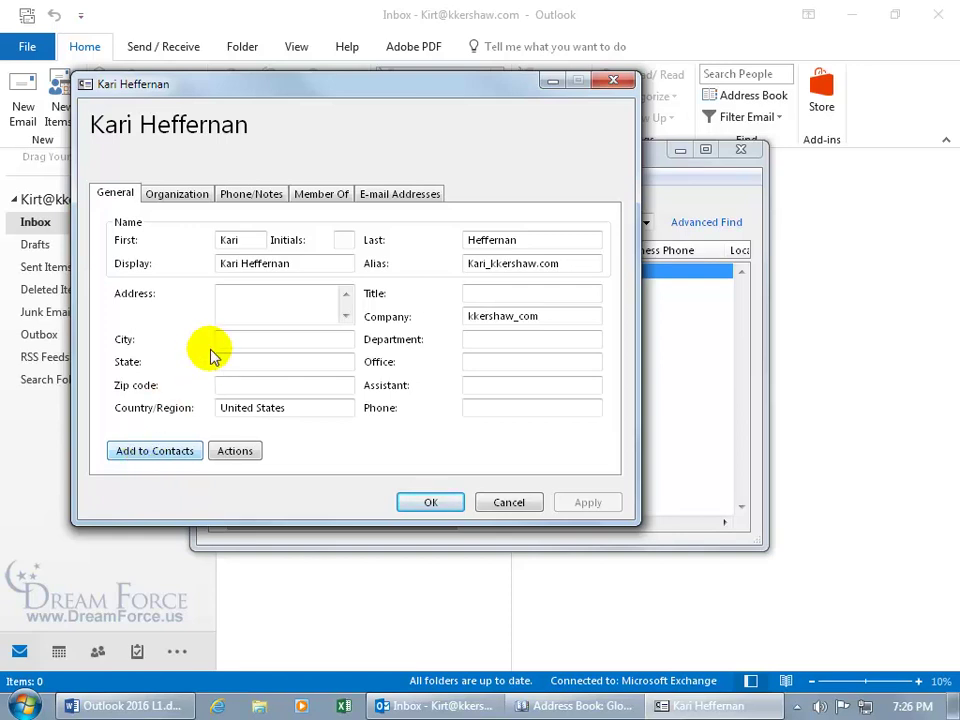
- Add the person to Outlook Contacts, save the contact, and close the properties and Address Book
left_click(157, 459)
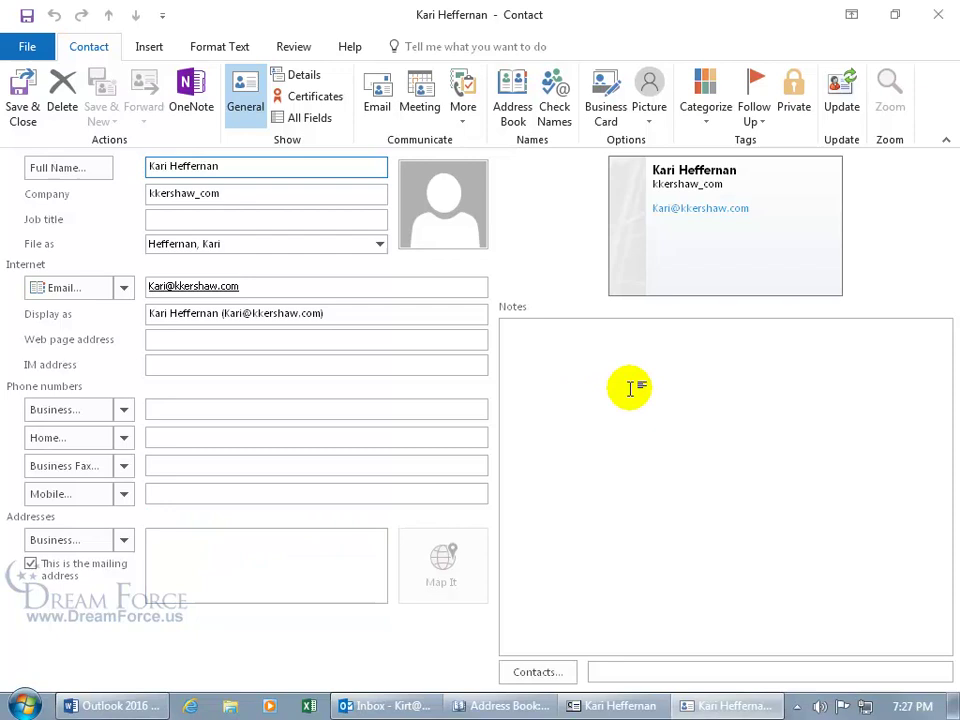
left_click(23, 88)
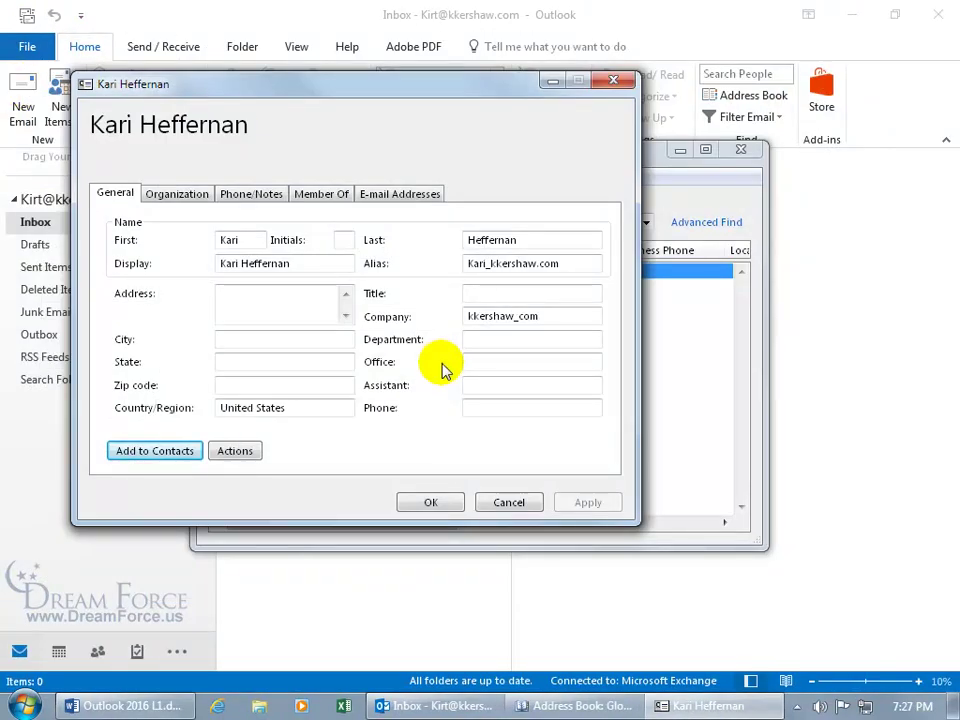
left_click(510, 501)
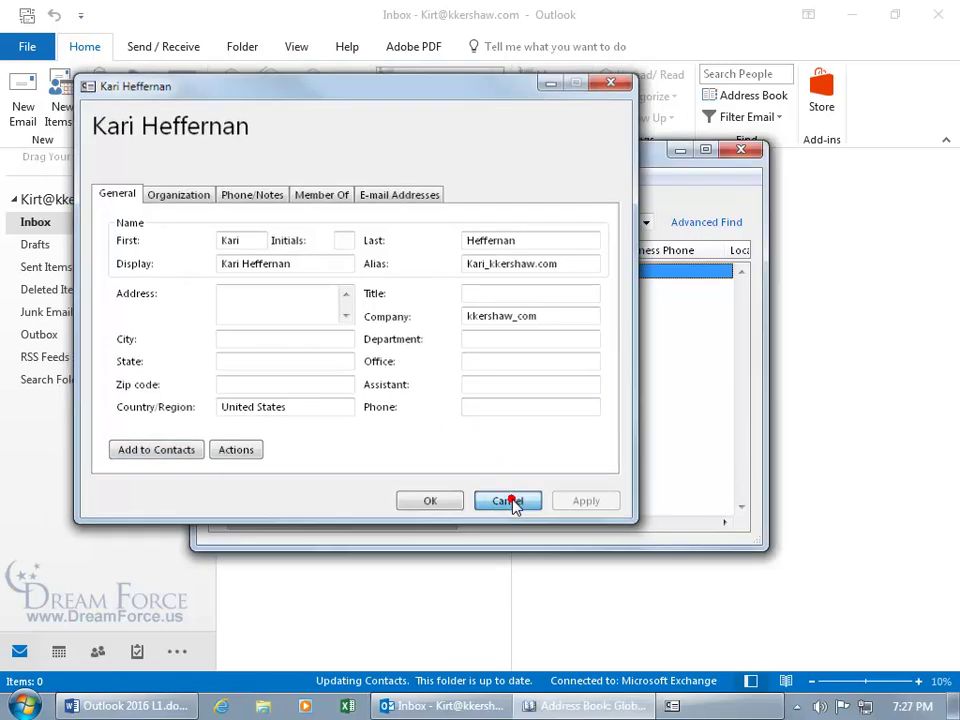
left_click(742, 150)
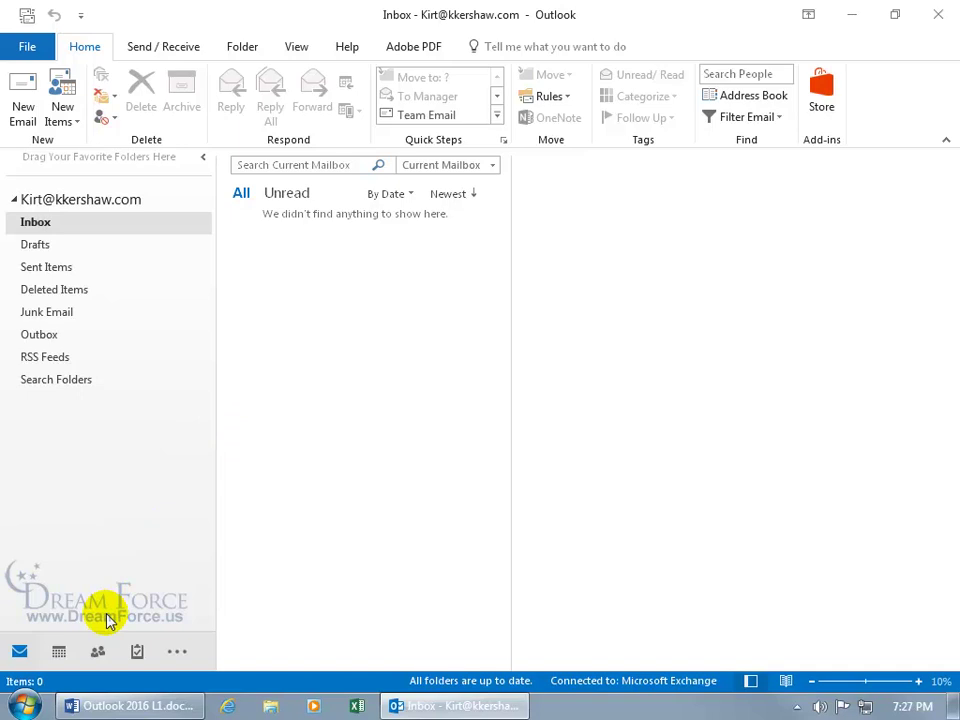
- Show the Contacts folder in People view and open the new contact, closing it unchanged
mouse_move(97, 651)
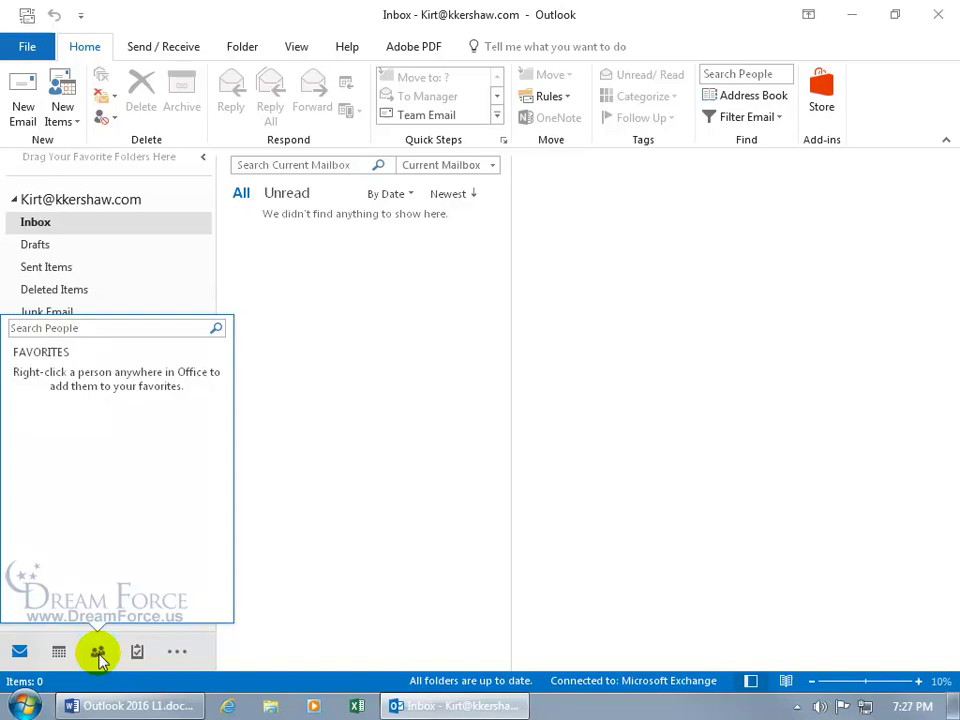
left_click(98, 653)
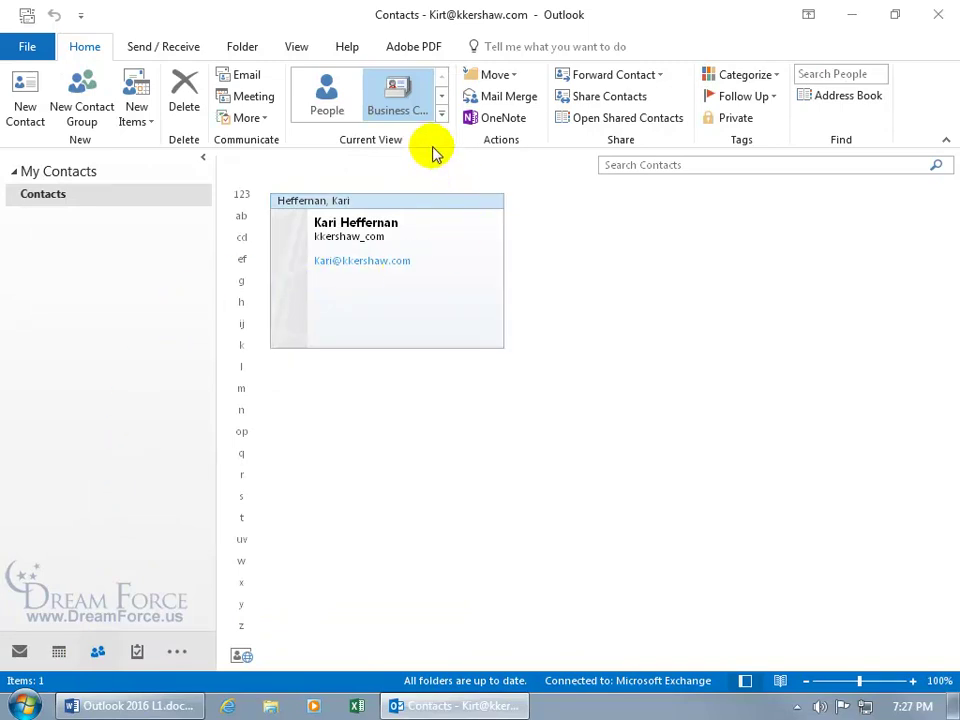
left_click(331, 100)
left_click(349, 212)
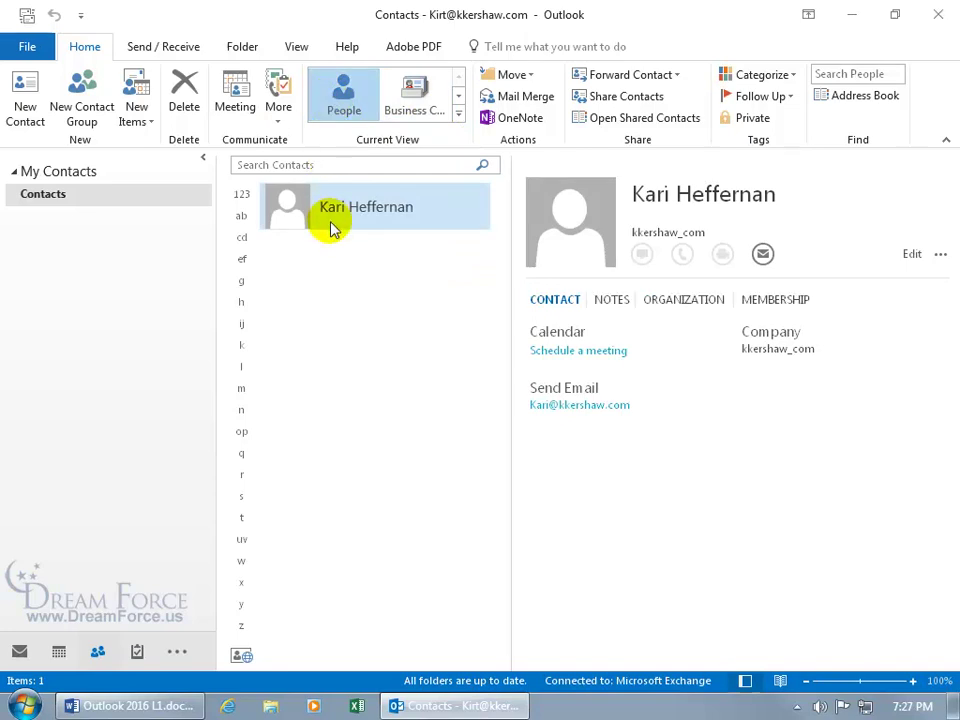
double_click(349, 213)
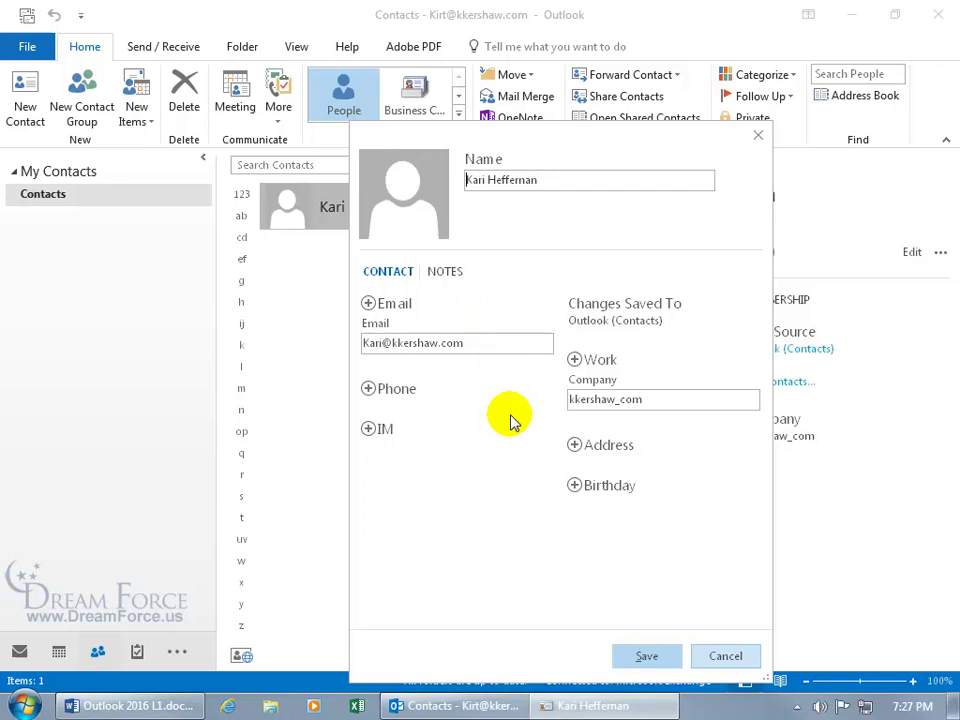
left_click(720, 655)
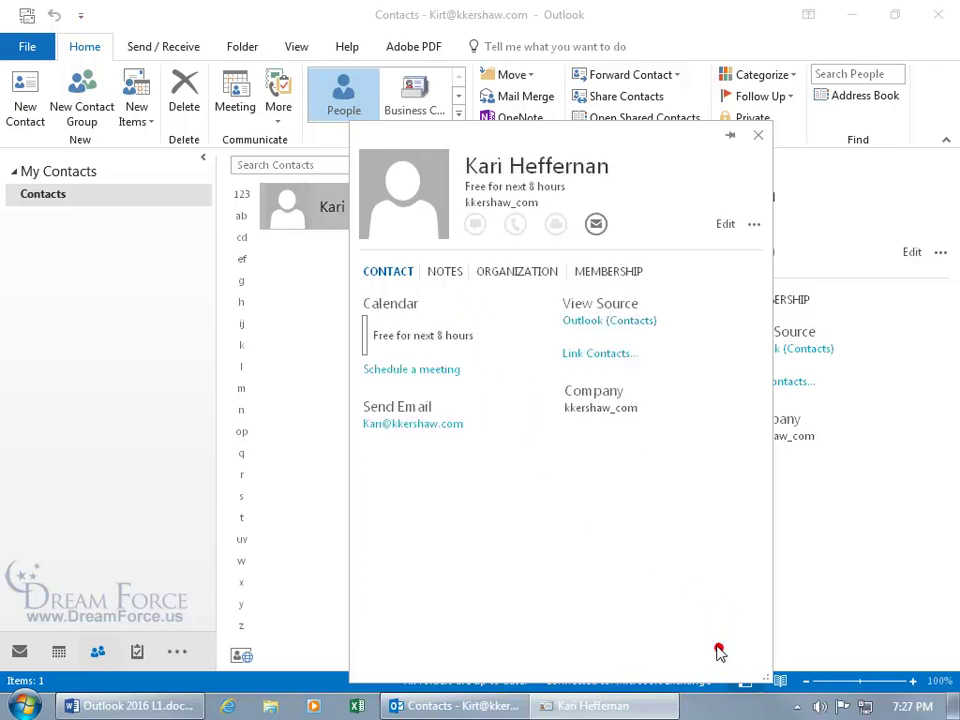
left_click(756, 135)
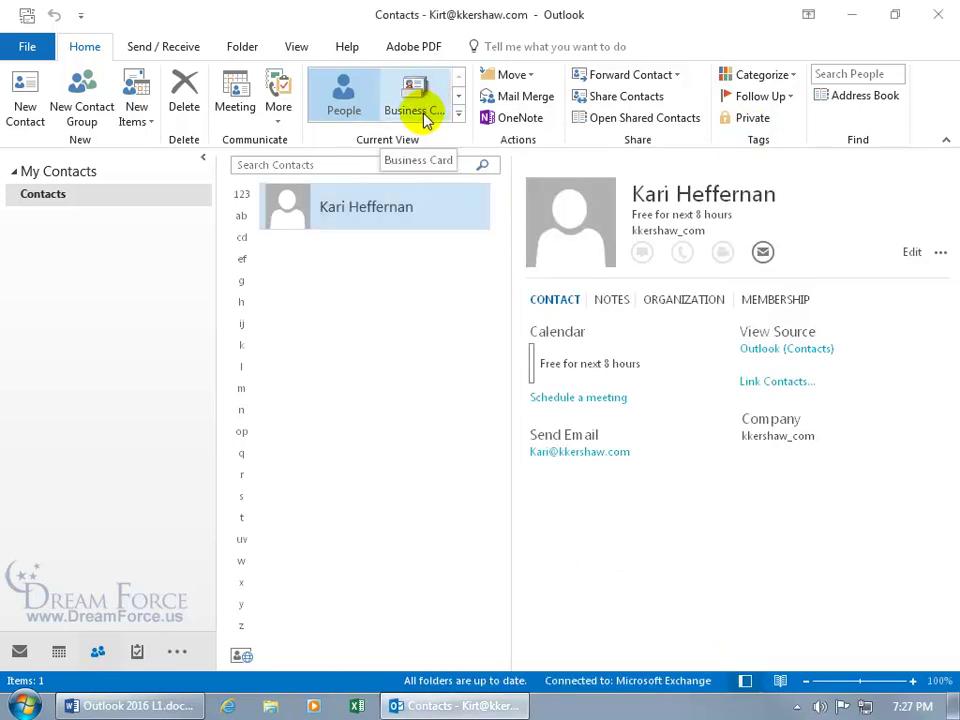
- Switch Contacts to Business Card view, then open the contact's card and save it
left_click(424, 115)
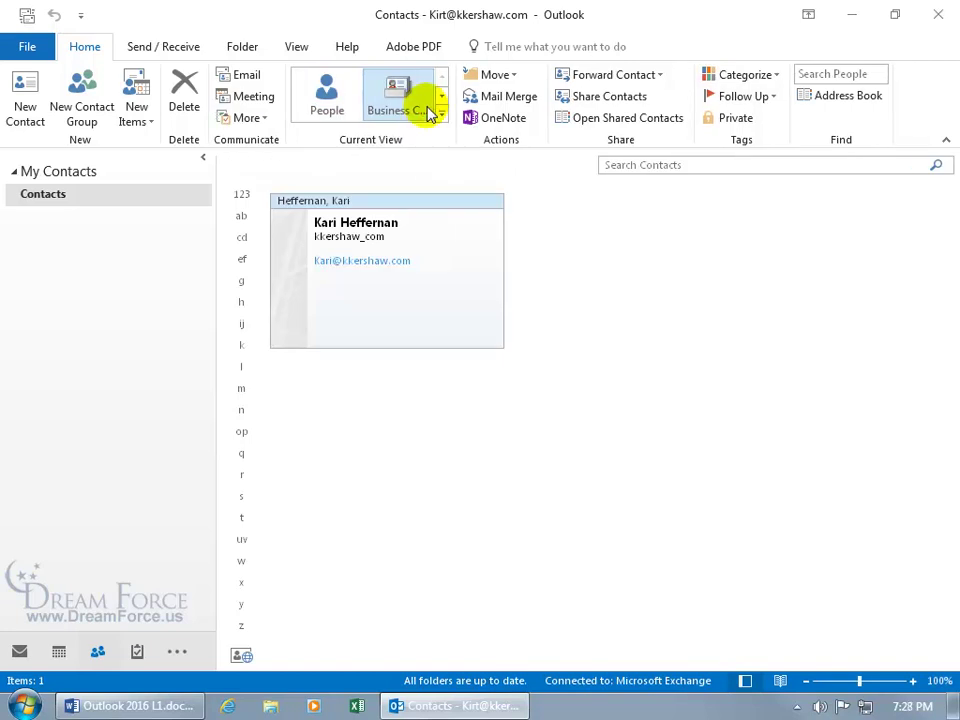
double_click(428, 243)
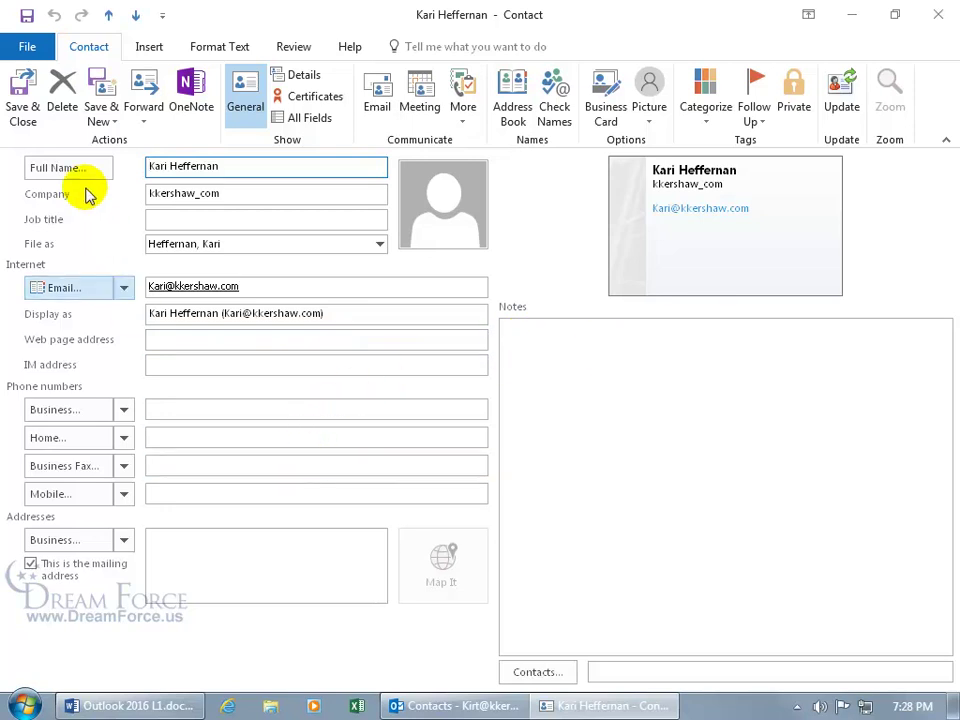
left_click(22, 85)
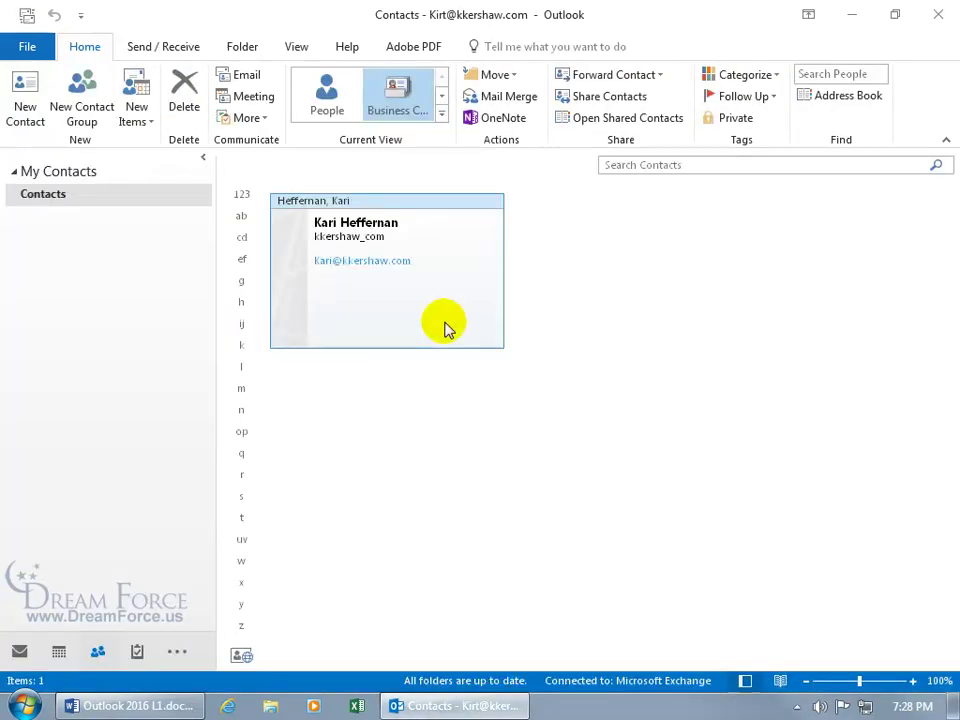